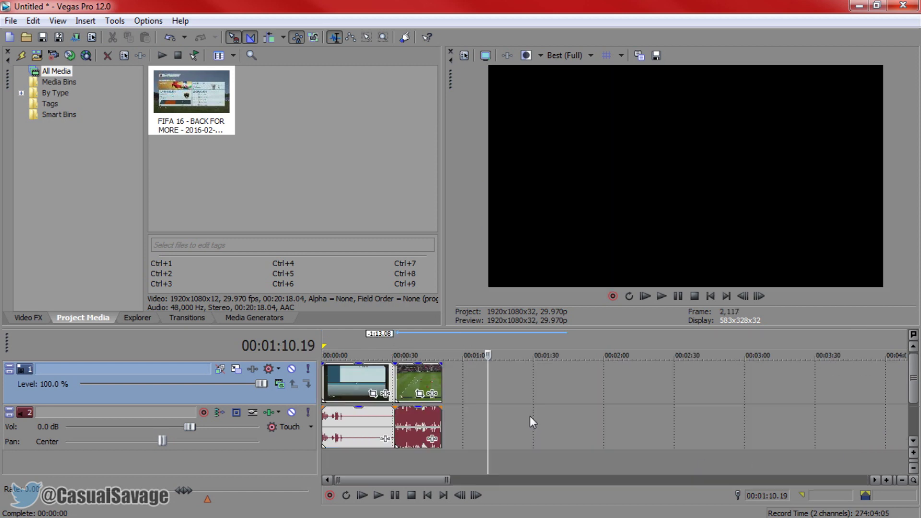
# Step: Preview the team-screen and gameplay clips by clicking along both video events
pyautogui.click(368, 385)
pyautogui.click(426, 376)
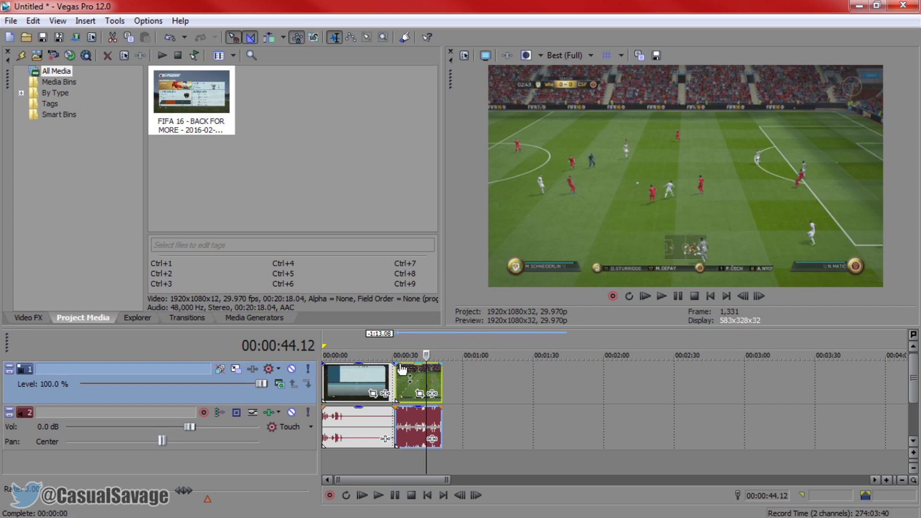
pyautogui.click(380, 379)
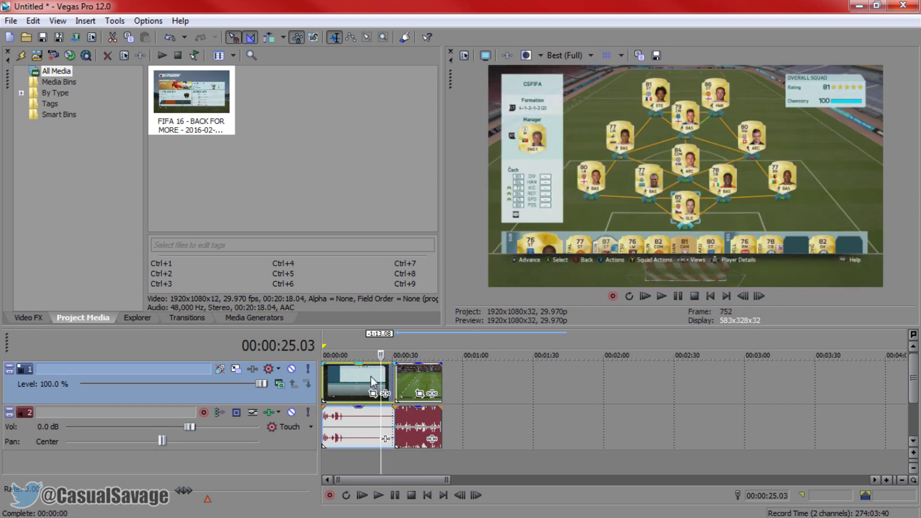
pyautogui.click(411, 377)
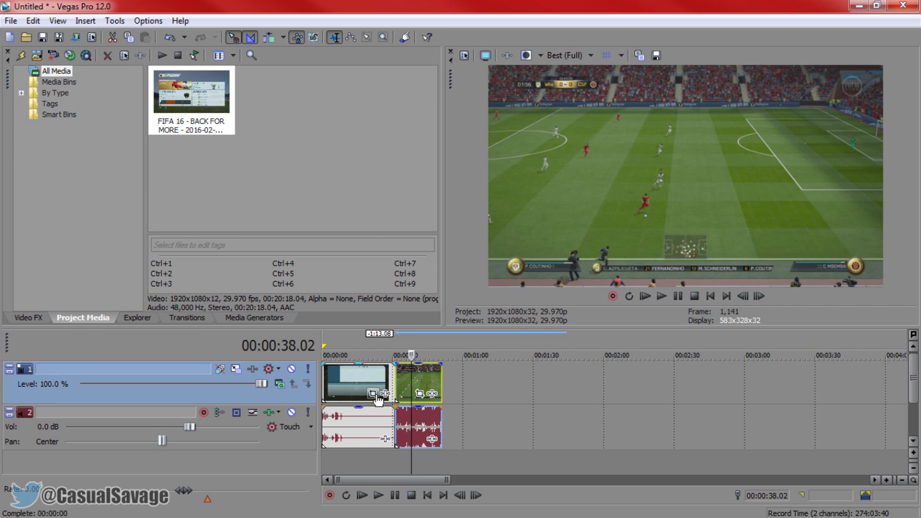
# Step: Scan the end of the team-screen clip and set the playhead at 00:00:24.07
pyautogui.click(393, 384)
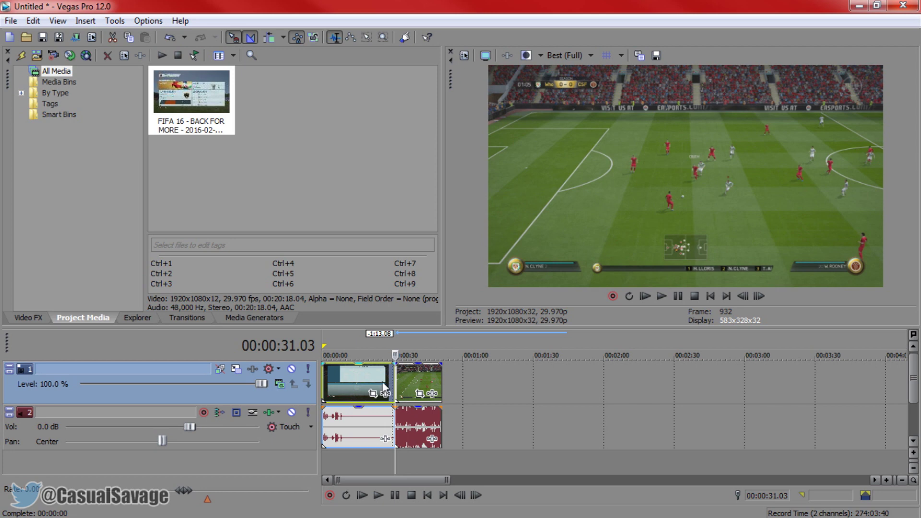
pyautogui.click(382, 383)
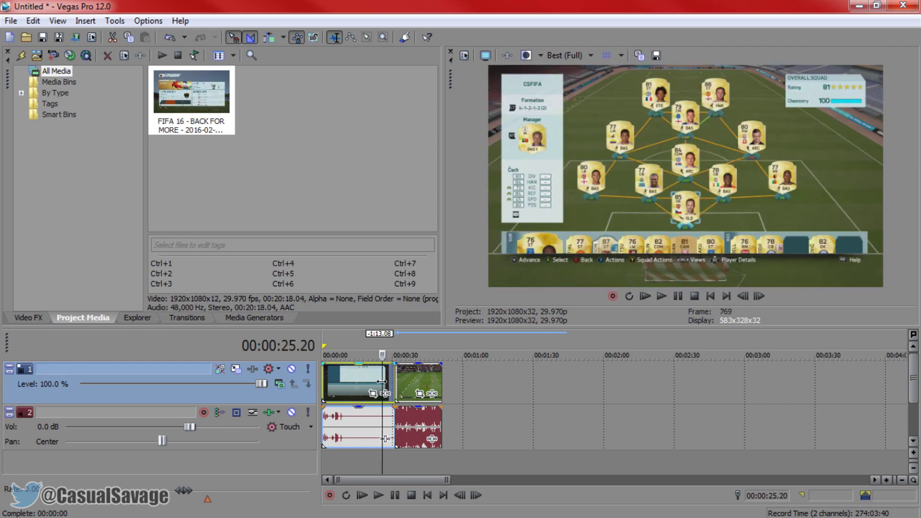
pyautogui.click(393, 379)
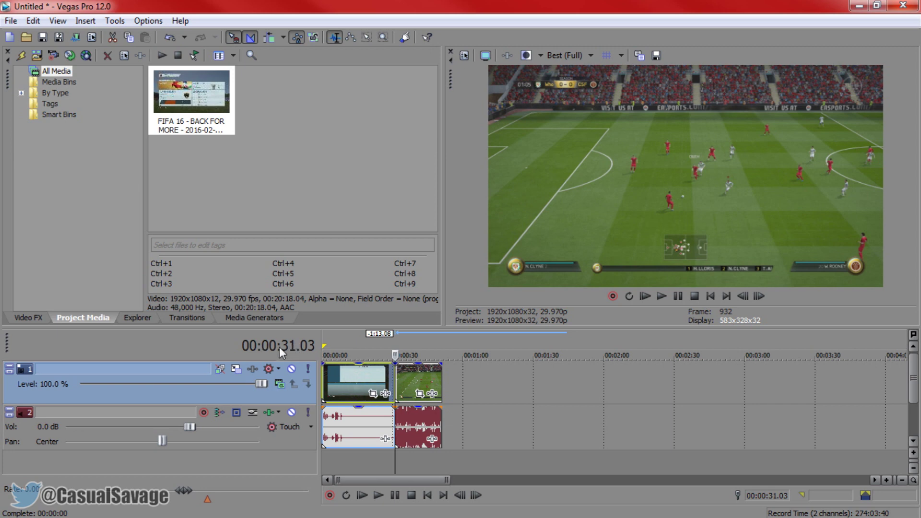
pyautogui.click(370, 380)
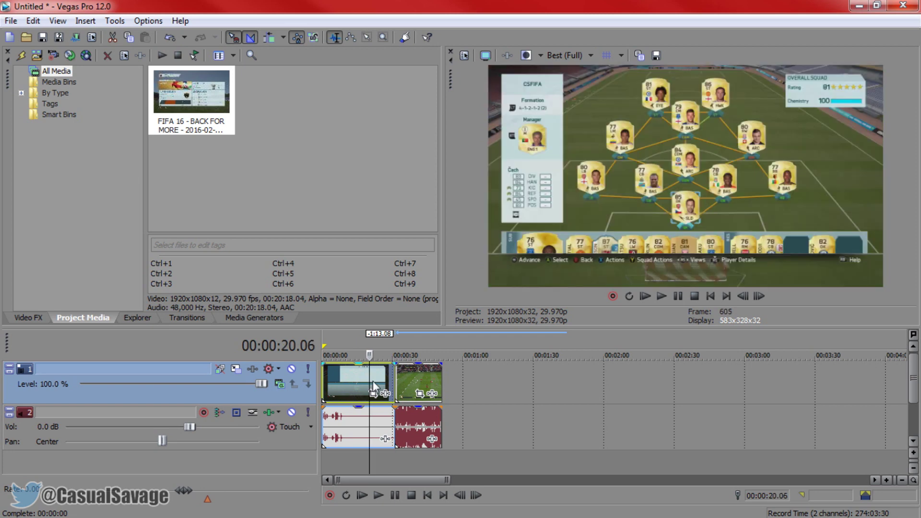
pyautogui.click(380, 381)
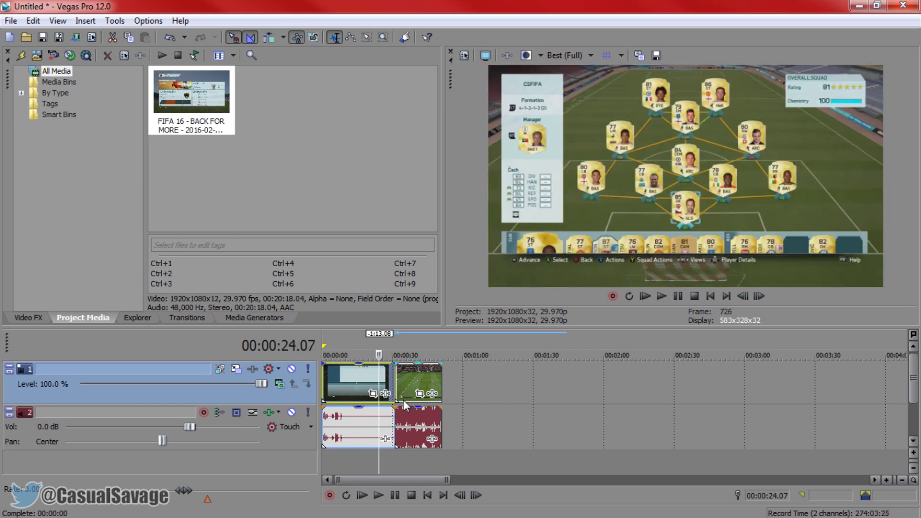
# Step: Split the team-screen clip at the playhead with S and undock the split piece's Pan/Crop window
pyautogui.press('s')
pyautogui.scroll(3, 388, 349)
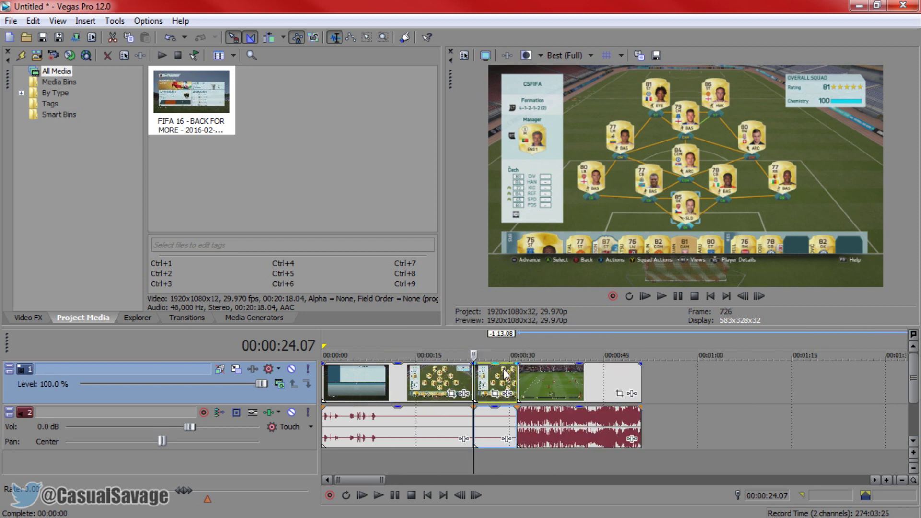
pyautogui.click(495, 395)
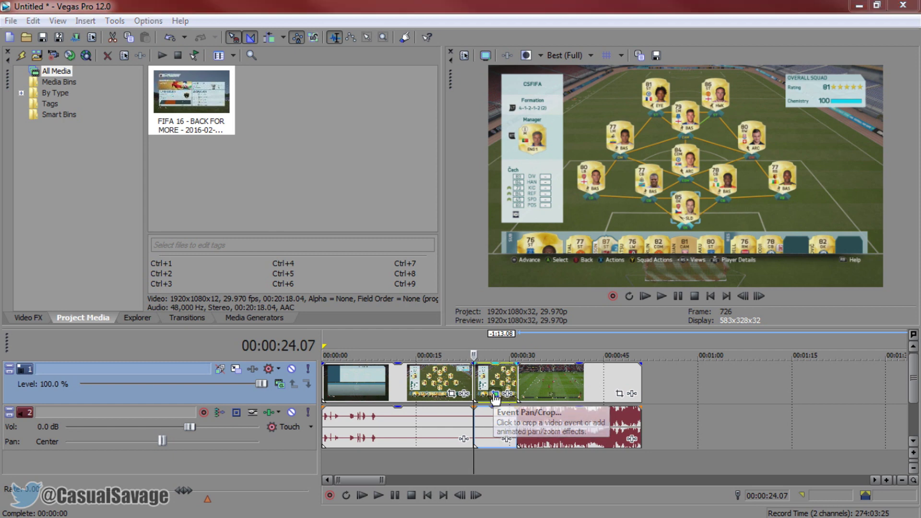
pyautogui.moveTo(204, 110); pyautogui.dragTo(233, 146)
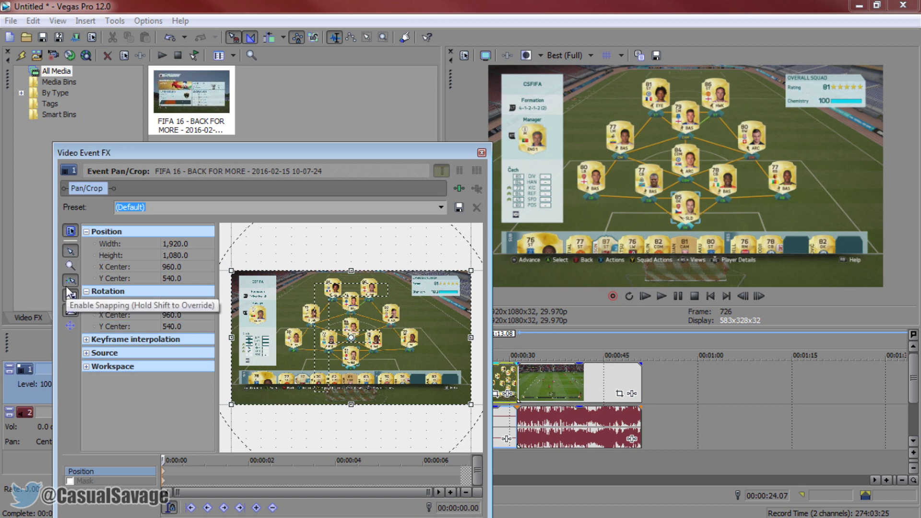
pyautogui.click(460, 475)
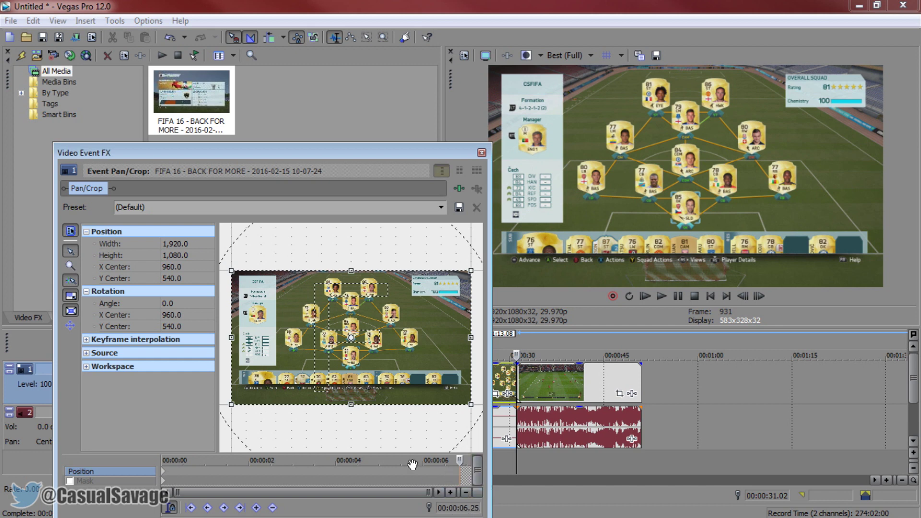
# Step: Create a position keyframe at 00:00:03.17, keeping the default 1,920×1,080 framing
pyautogui.click(388, 471)
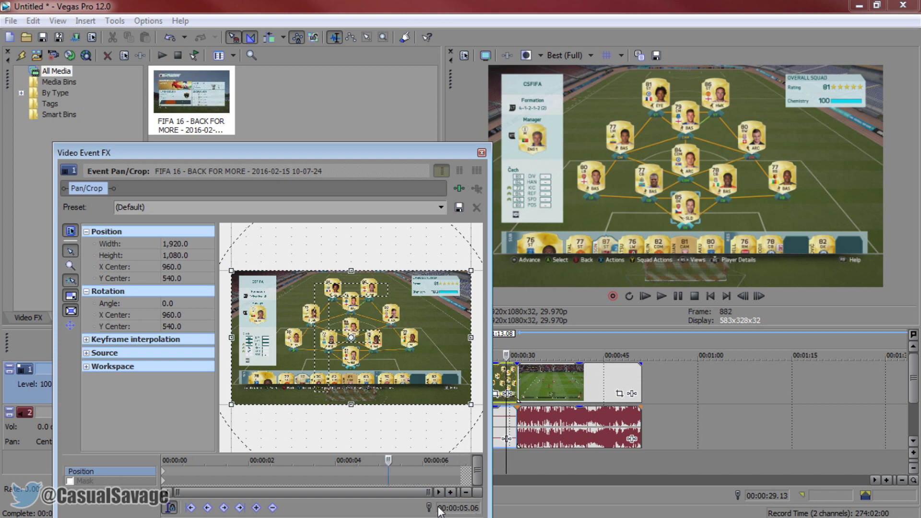
pyautogui.click(317, 474)
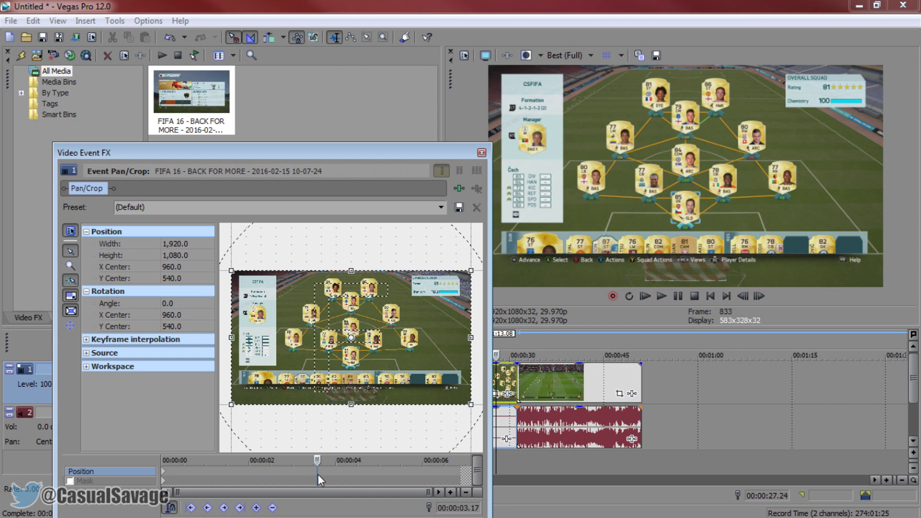
pyautogui.click(257, 508)
pyautogui.click(398, 474)
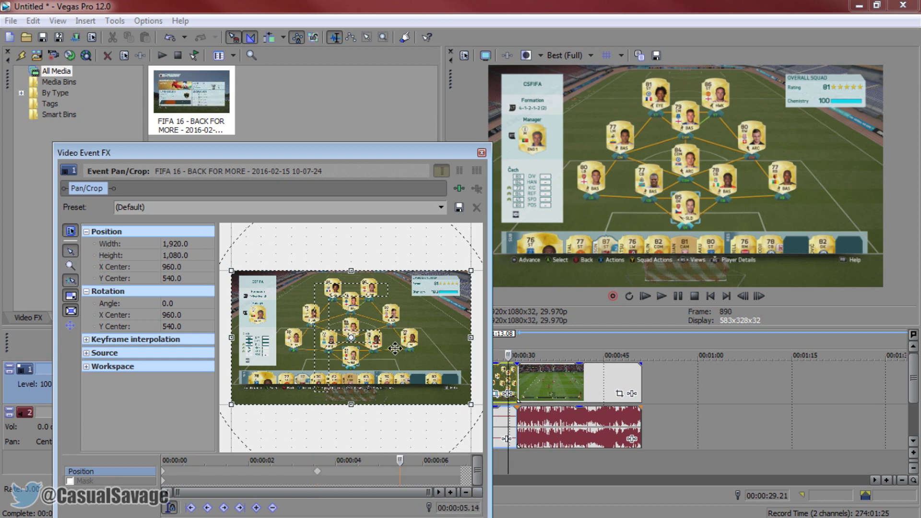
# Step: Enlarge the crop frame at 05.14, then move the last frame to 3,120×1,755 at X −4,560
pyautogui.scroll(-5, 395, 349)
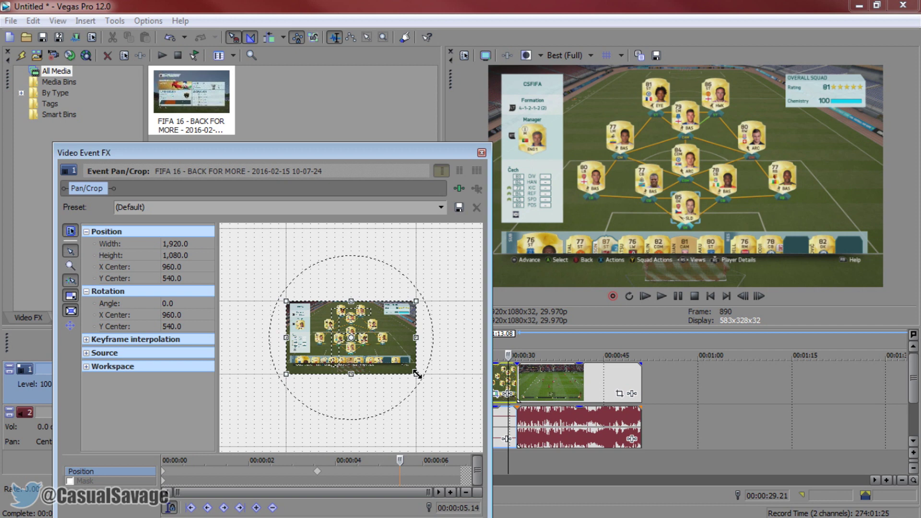
pyautogui.moveTo(419, 378); pyautogui.dragTo(458, 403)
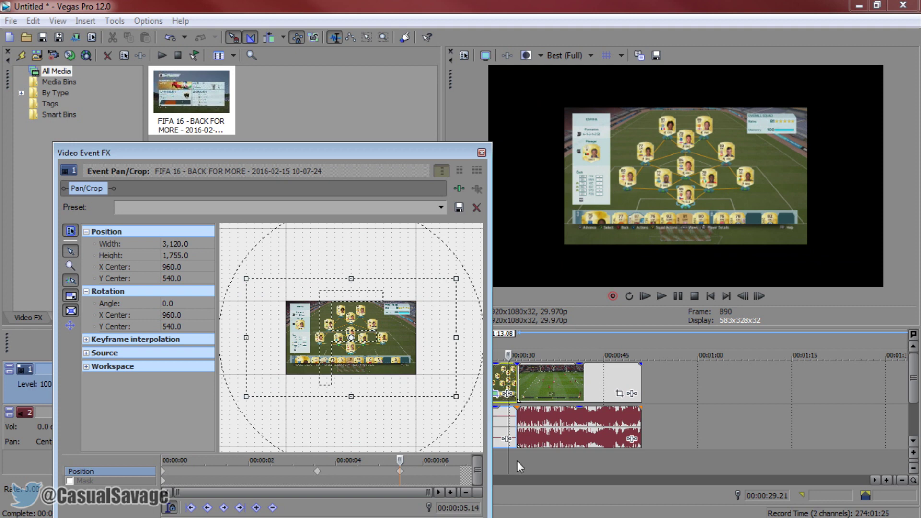
pyautogui.click(462, 469)
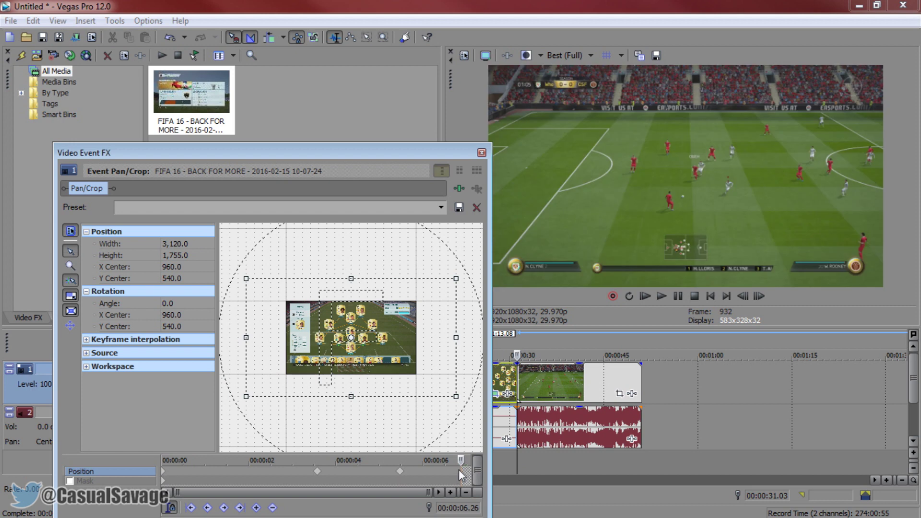
pyautogui.click(458, 471)
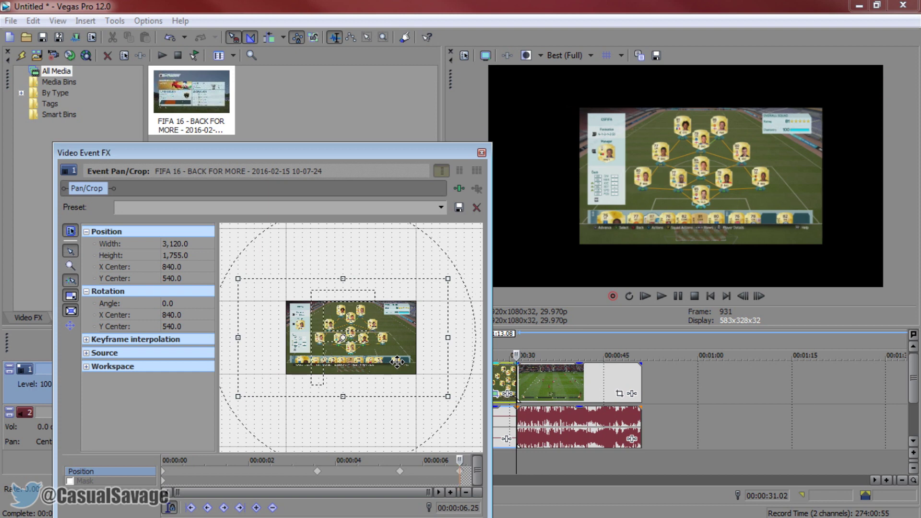
pyautogui.moveTo(398, 361); pyautogui.dragTo(262, 365)
pyautogui.moveTo(338, 315); pyautogui.dragTo(298, 343)
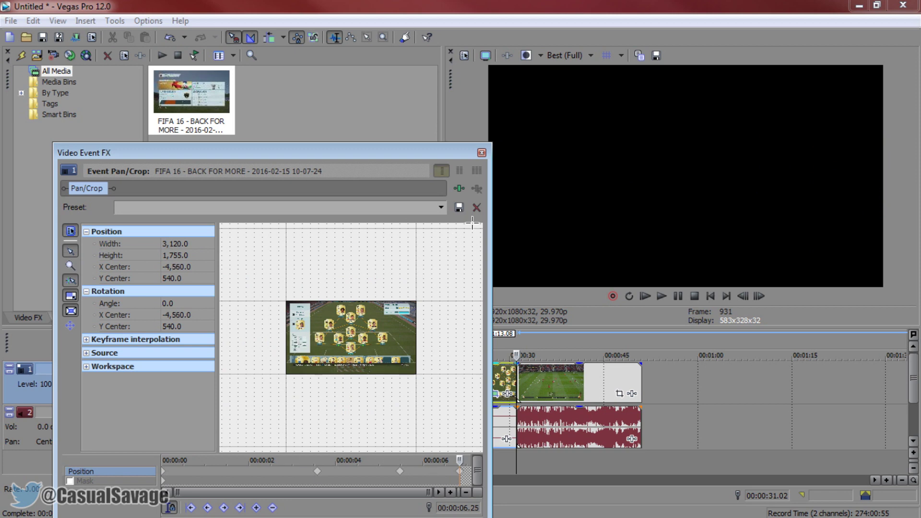
# Step: Close Pan/Crop, replay the slide-out transition, and park the cursor at the gameplay clip's start
pyautogui.click(481, 152)
pyautogui.click(646, 296)
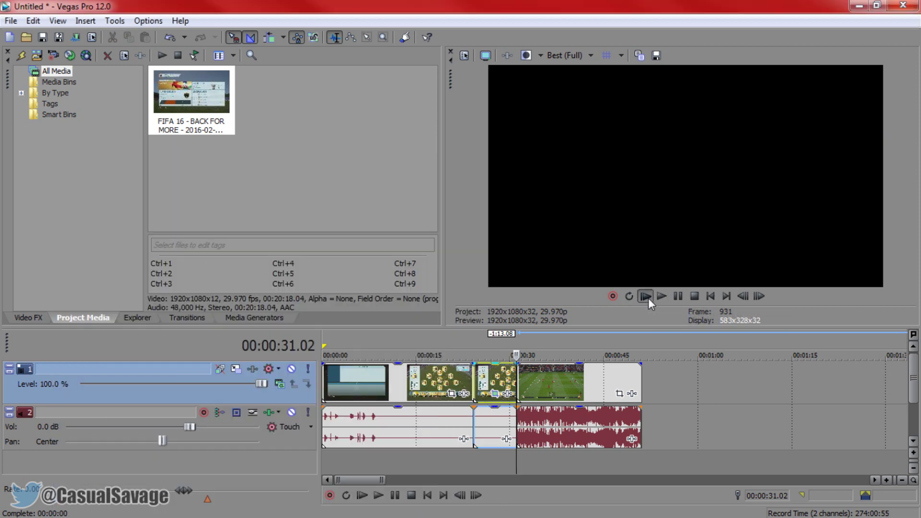
pyautogui.click(442, 342)
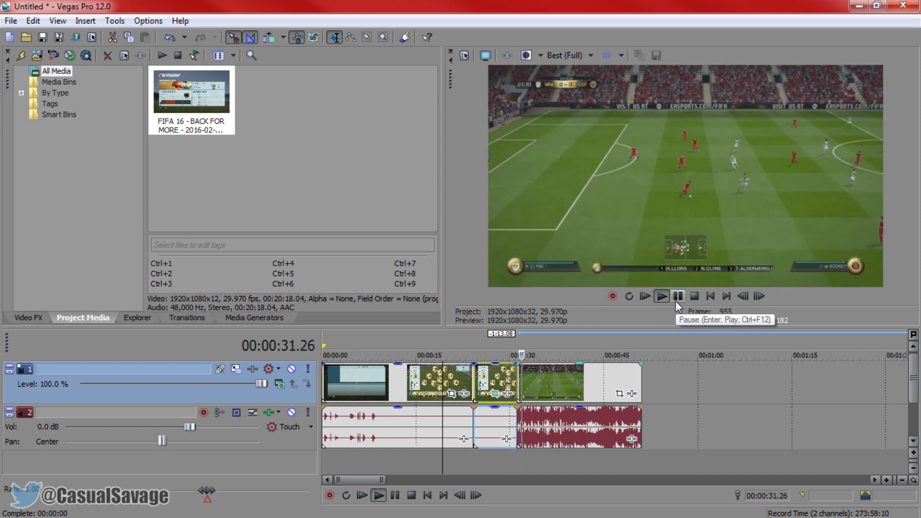
pyautogui.click(676, 300)
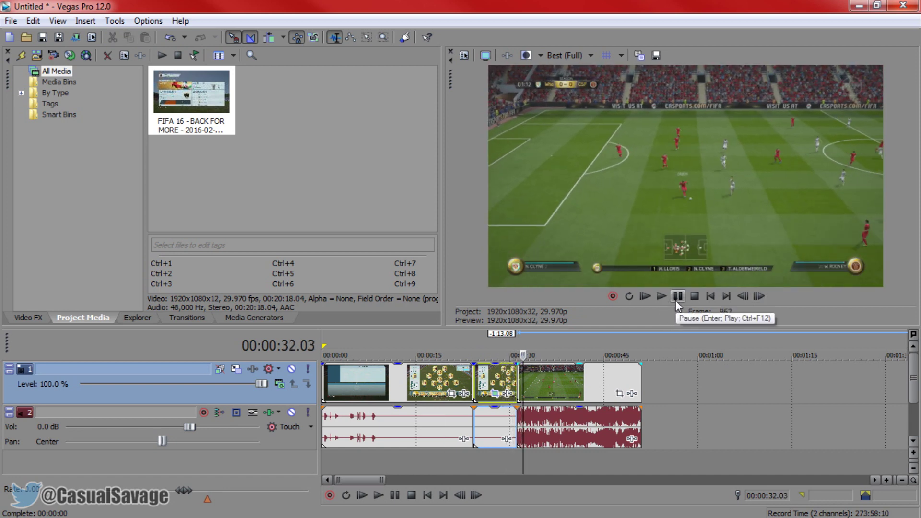
pyautogui.click(489, 382)
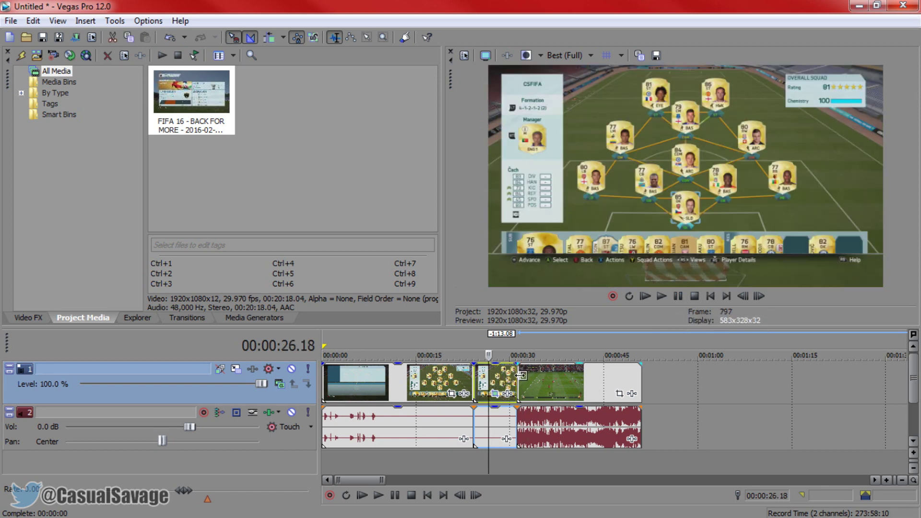
pyautogui.click(521, 379)
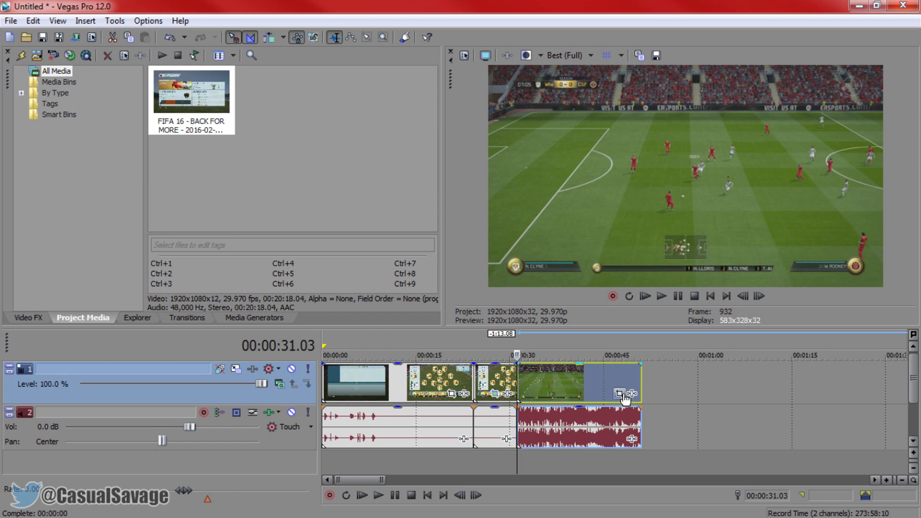
# Step: Enlarge the gameplay clip's Pan/Crop frame to 3,120×1,755 and shift it to X centre 4,680
pyautogui.click(505, 379)
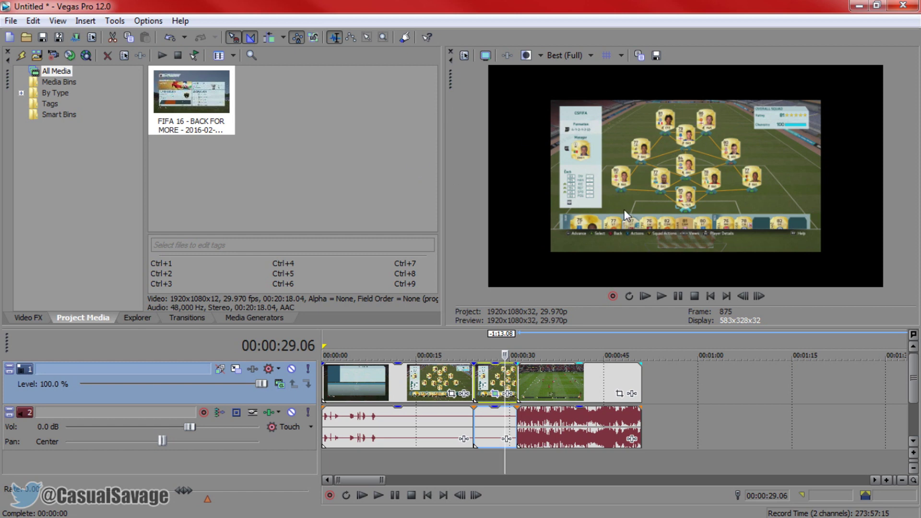
pyautogui.click(518, 388)
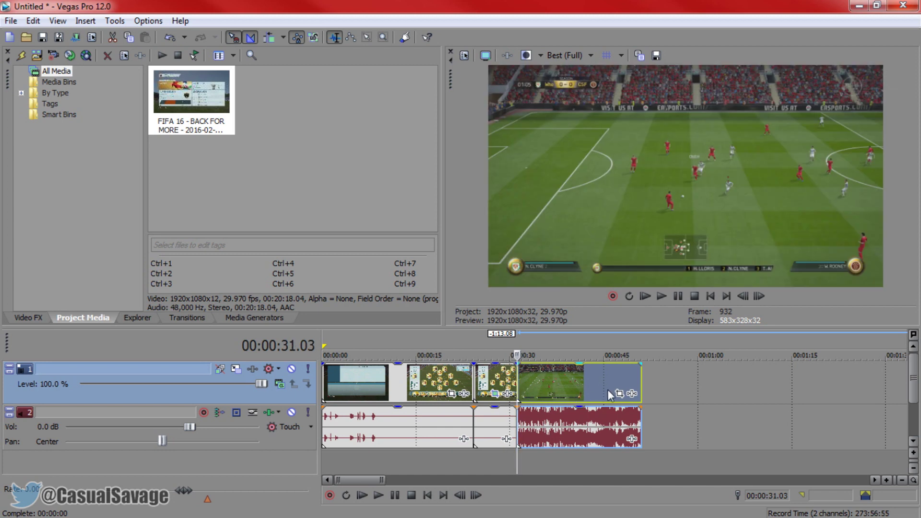
pyautogui.click(620, 393)
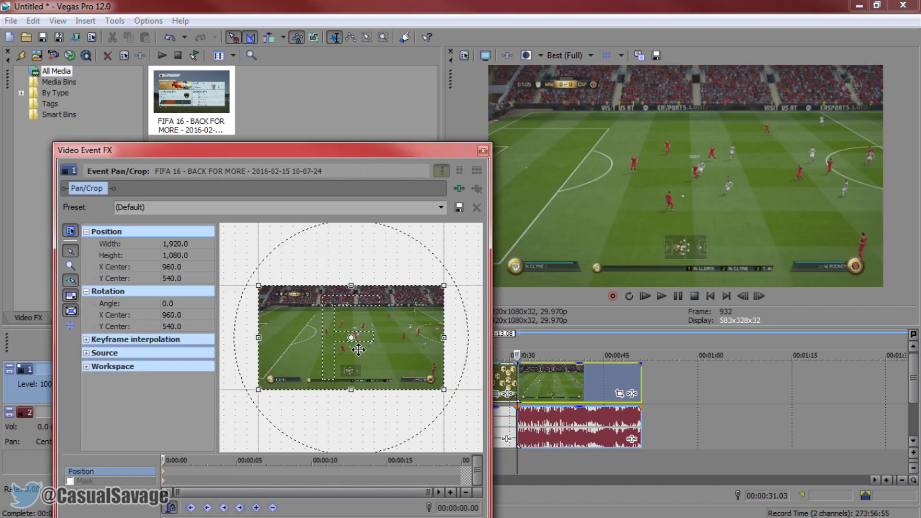
pyautogui.scroll(-2, 358, 350)
pyautogui.moveTo(423, 379); pyautogui.dragTo(464, 404)
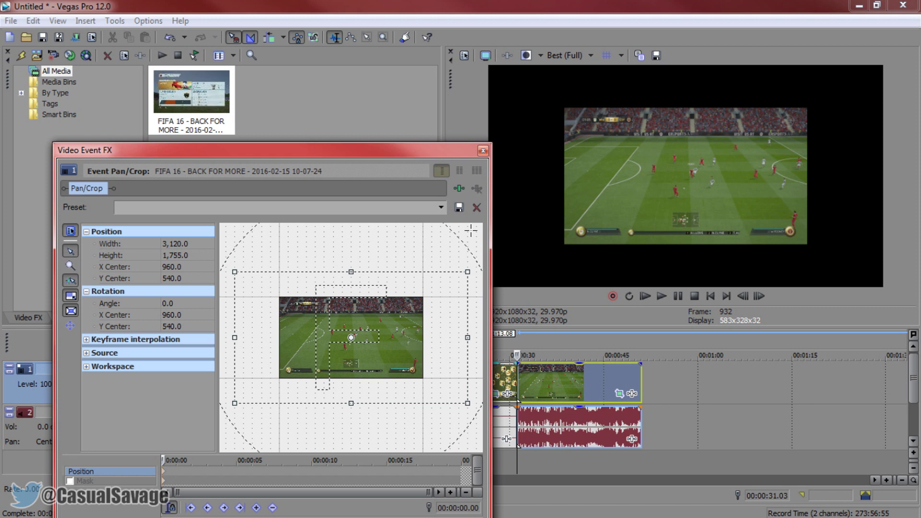
pyautogui.moveTo(414, 332); pyautogui.dragTo(469, 346)
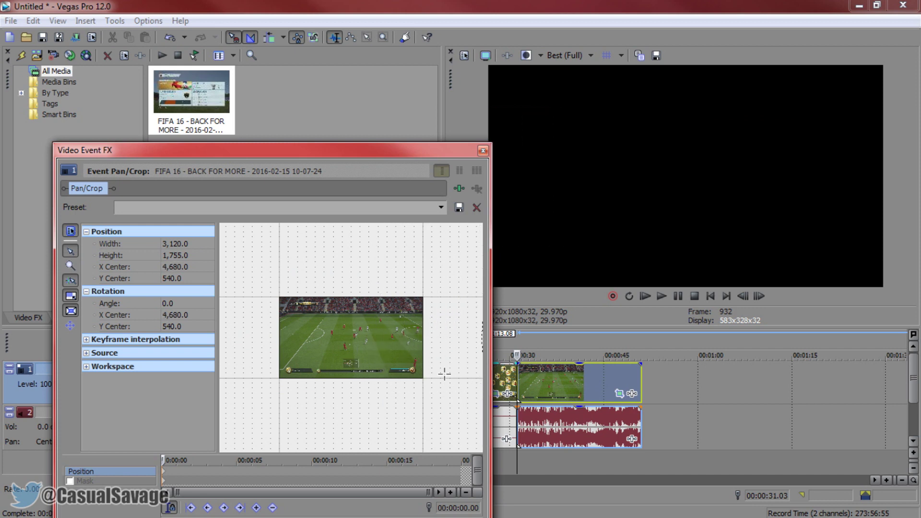
# Step: At 00:00:01.23, slide the gameplay frame left and nudge it with arrow keys to X Center 960
pyautogui.click(193, 470)
pyautogui.scroll(2, 194, 470)
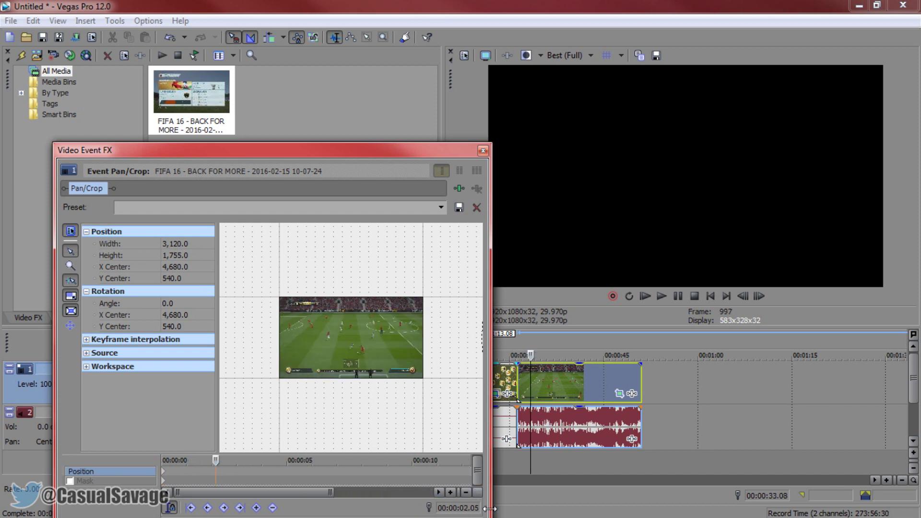
pyautogui.click(205, 470)
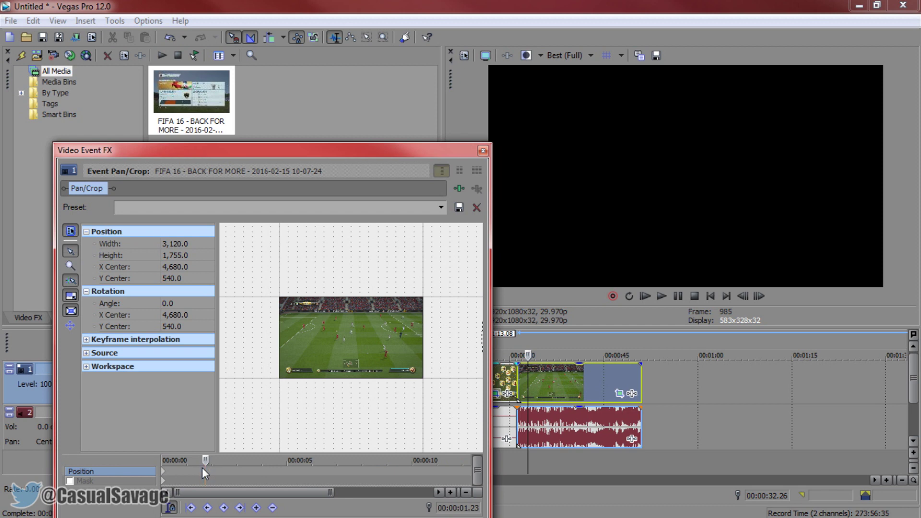
pyautogui.moveTo(304, 318); pyautogui.dragTo(292, 311)
pyautogui.press('Left')
pyautogui.press('Left')
pyautogui.press('Left')
pyautogui.press('Left')
pyautogui.press('Left')
pyautogui.press('Left')
pyautogui.press('Left')
pyautogui.press('Left')
pyautogui.press('Left')
pyautogui.press('Left')
pyautogui.press('Left')
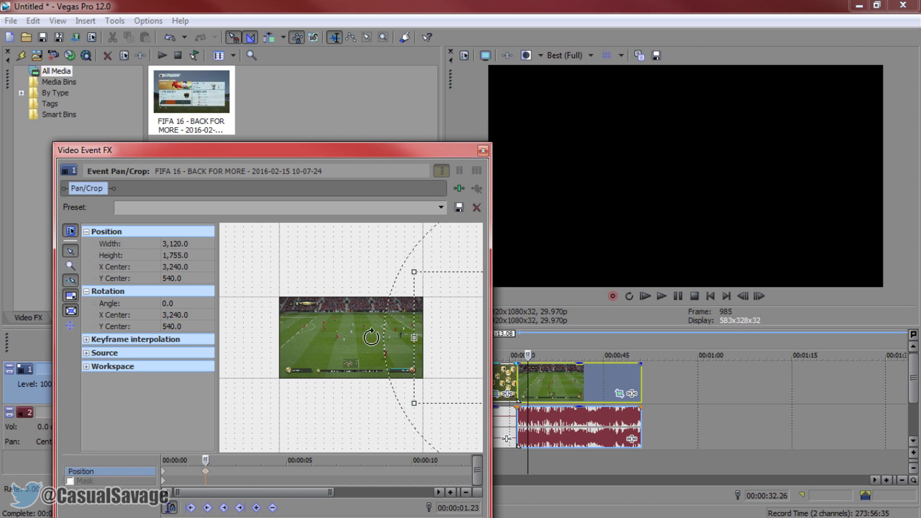
pyautogui.press('Left')
pyautogui.press('Left')
pyautogui.press('Left')
pyautogui.press('Left')
pyautogui.press('Left')
pyautogui.press('Left')
pyautogui.press('Left')
pyautogui.press('Left')
pyautogui.press('Left')
pyautogui.press('Left')
pyautogui.press('Left')
pyautogui.press('Left')
pyautogui.press('Left')
pyautogui.press('Left')
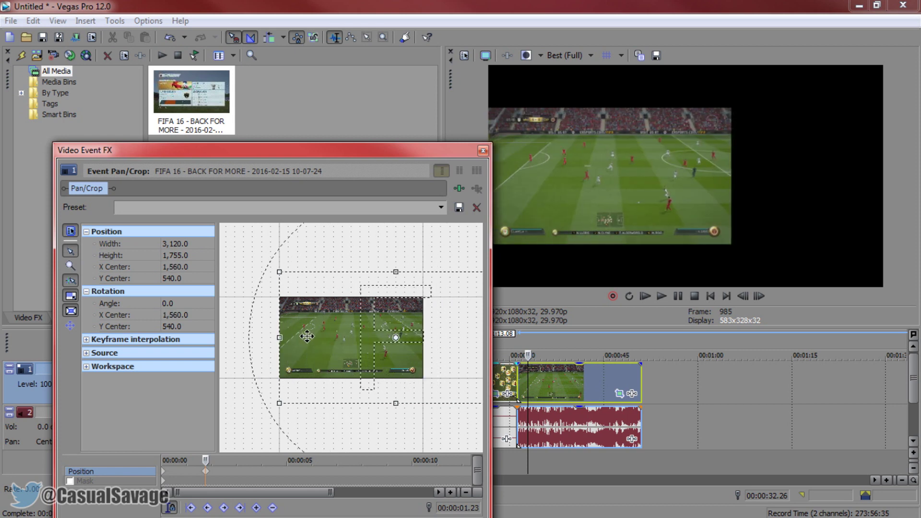
pyautogui.press('Left')
pyautogui.press('Left')
pyautogui.press('Left')
pyautogui.press('Left')
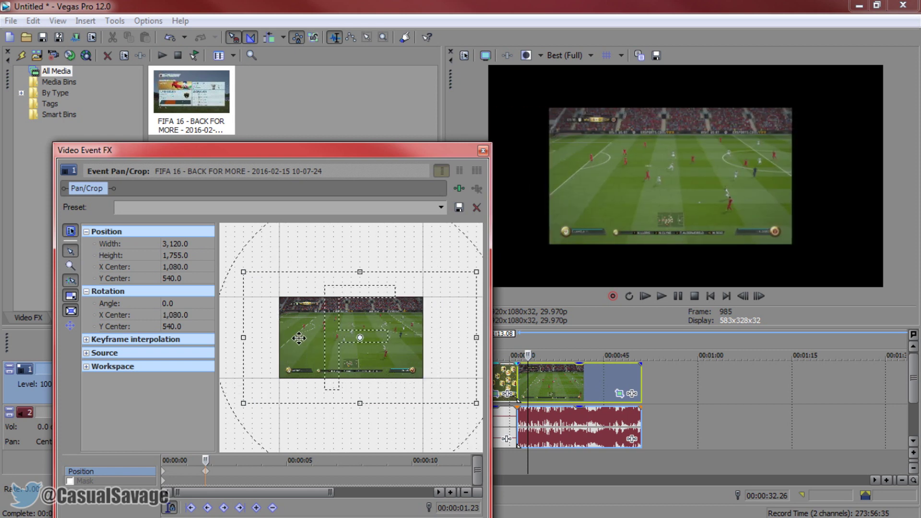
pyautogui.press('Left')
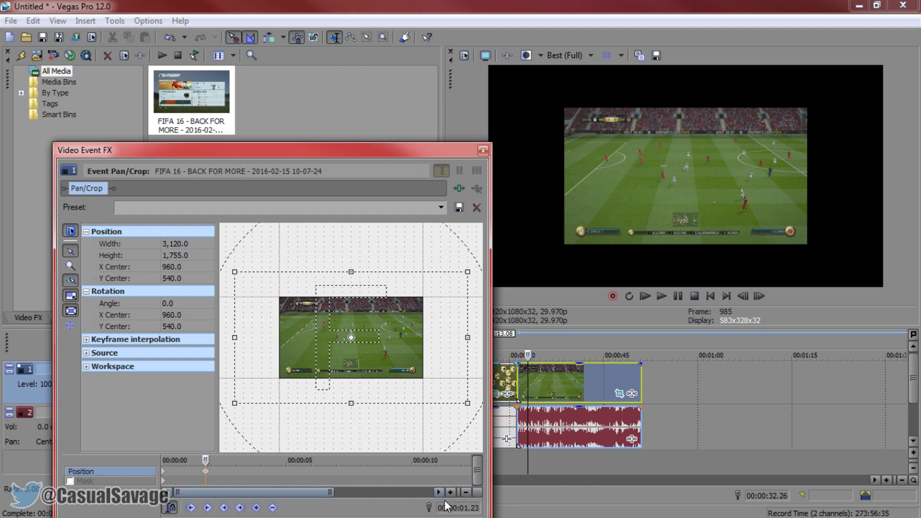
pyautogui.click(240, 472)
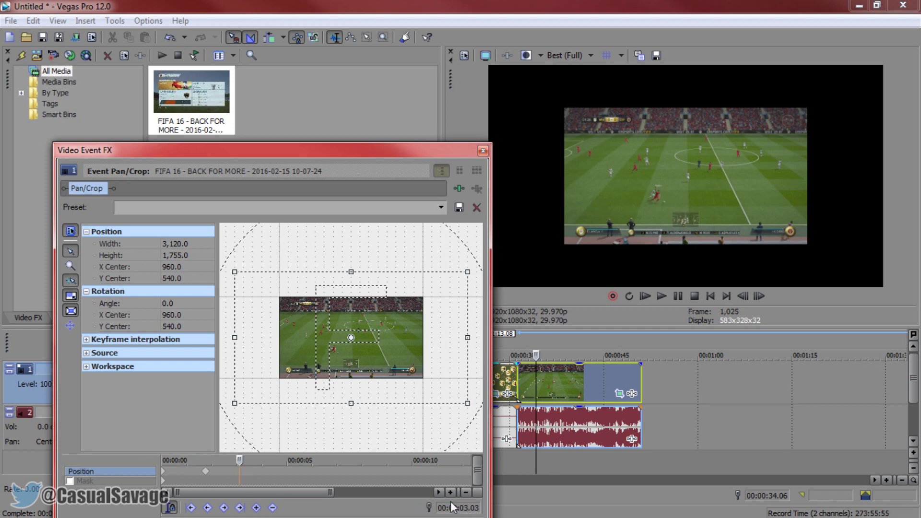
# Step: Near 00:00:03.17, Restore the gameplay framing to full 1,920×1,080, then close the Pan/Crop window
pyautogui.click(206, 471)
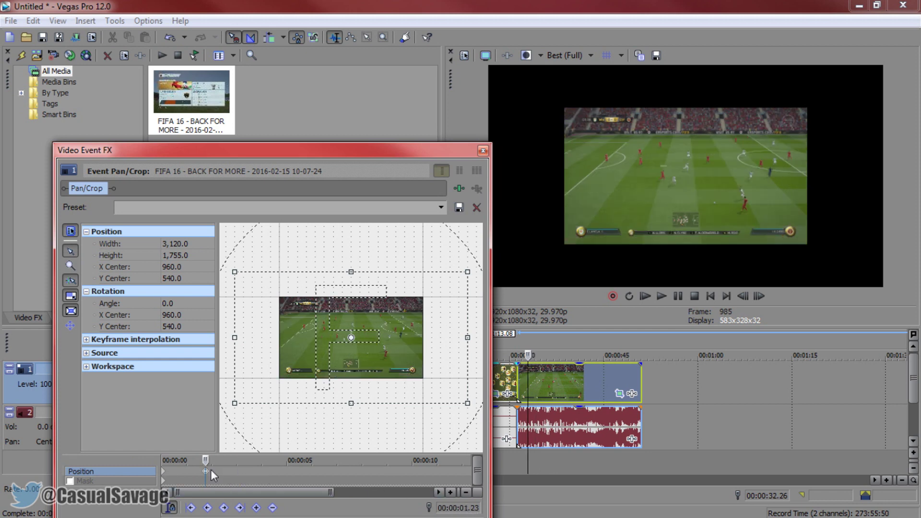
pyautogui.click(241, 471)
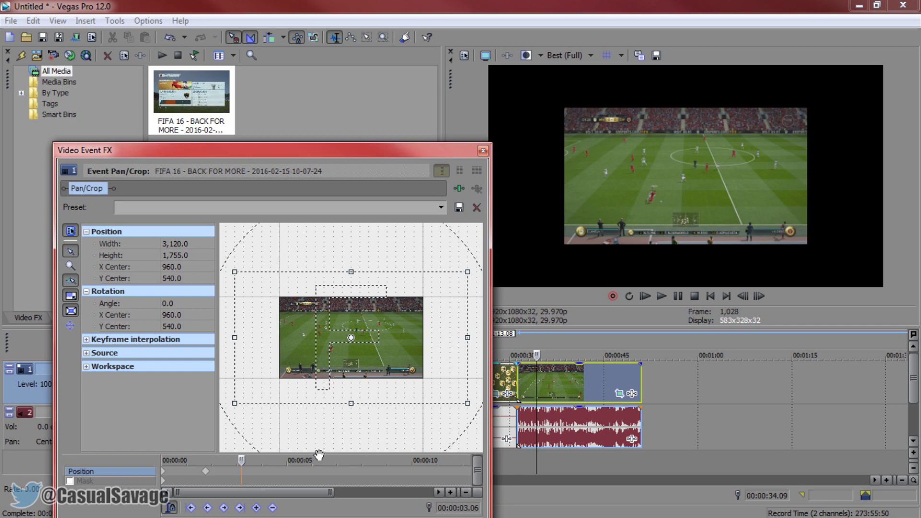
pyautogui.press('space')
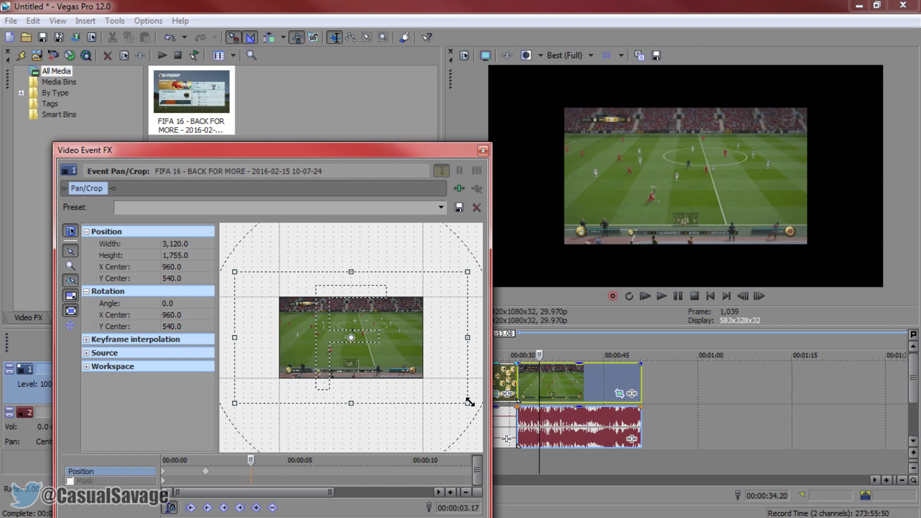
pyautogui.rightClick(407, 337)
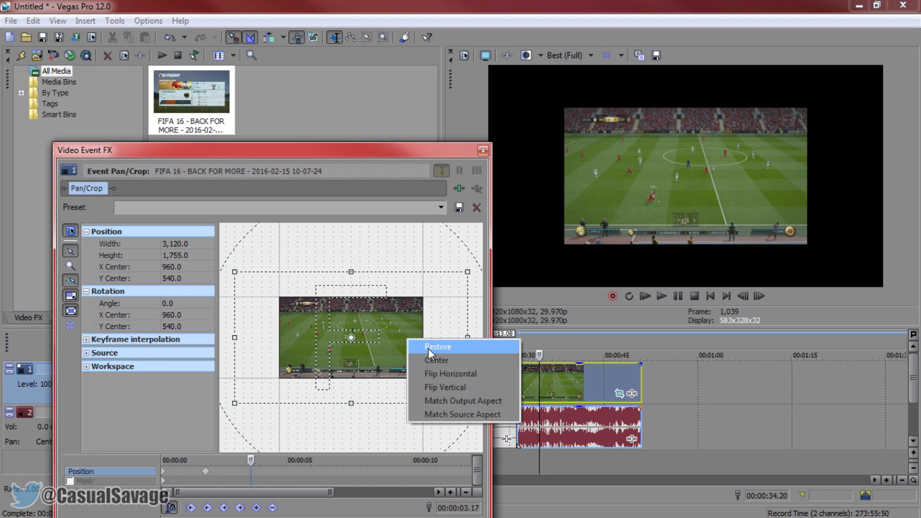
pyautogui.click(424, 348)
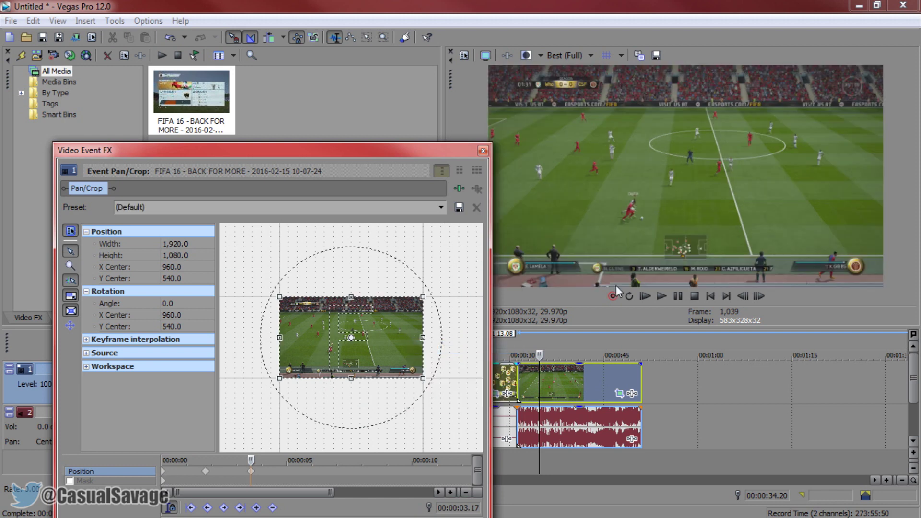
pyautogui.click(483, 150)
# Step: Play the transition from the first audio event, stop at 35 s, and select the short audio event
pyautogui.click(455, 428)
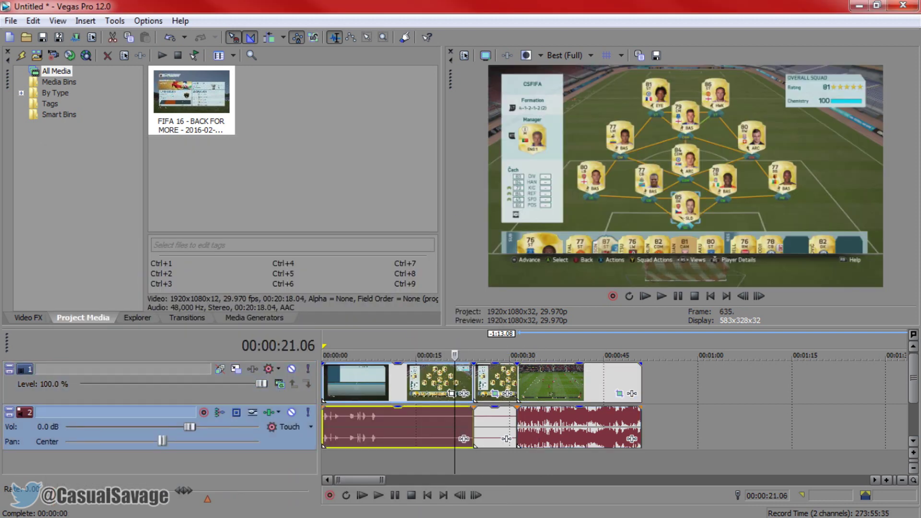
pyautogui.press('space')
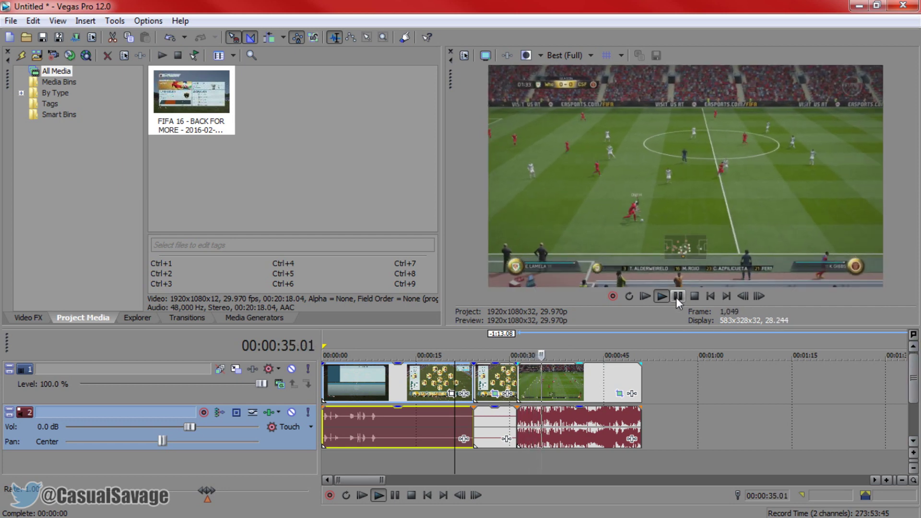
pyautogui.click(677, 297)
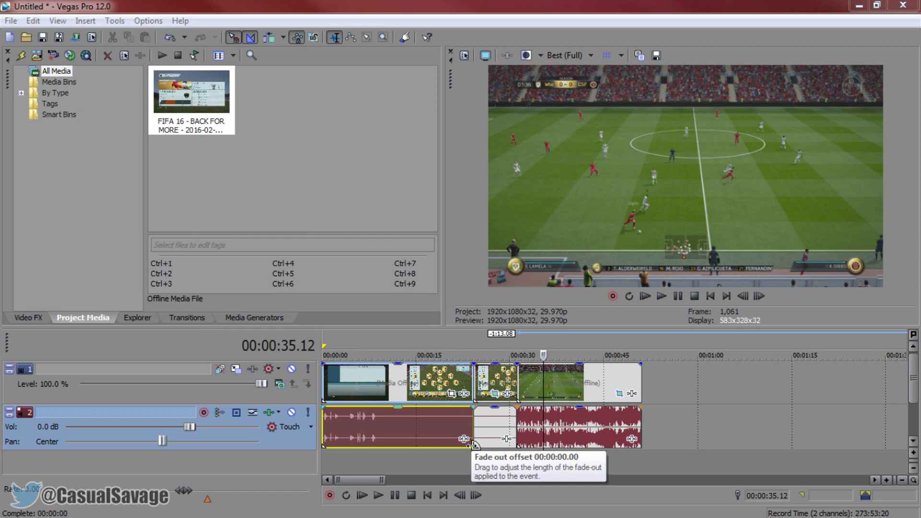
pyautogui.click(499, 439)
# Step: Zoom in and move the playhead into the team-screen slide-out section
pyautogui.scroll(4, 569, 443)
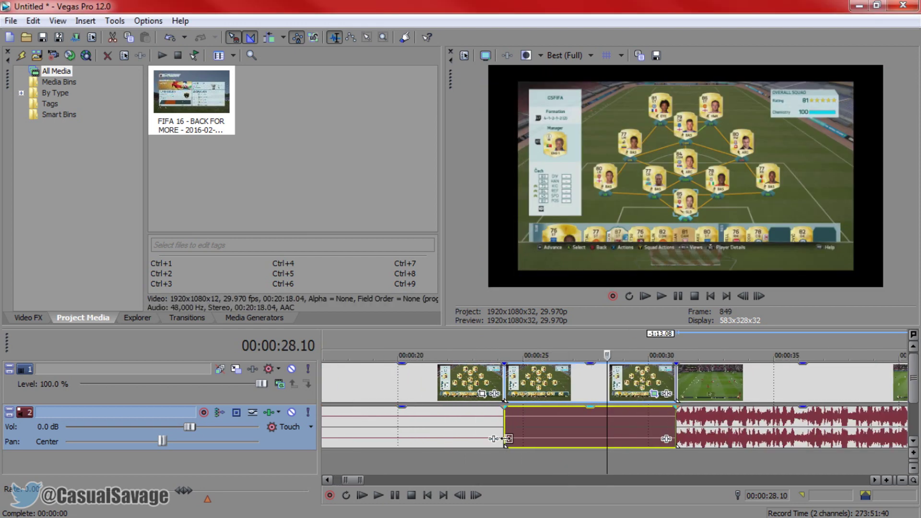
pyautogui.click(544, 431)
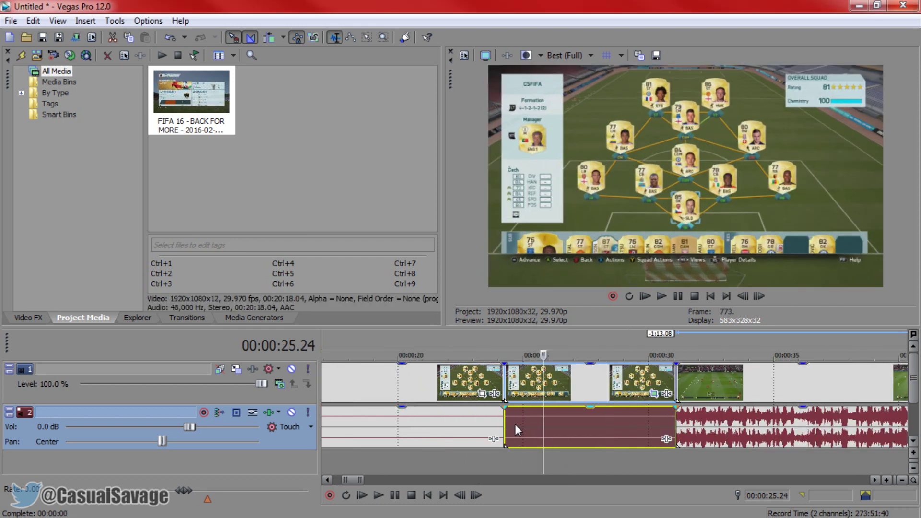
pyautogui.click(586, 423)
pyautogui.click(618, 422)
pyautogui.click(647, 419)
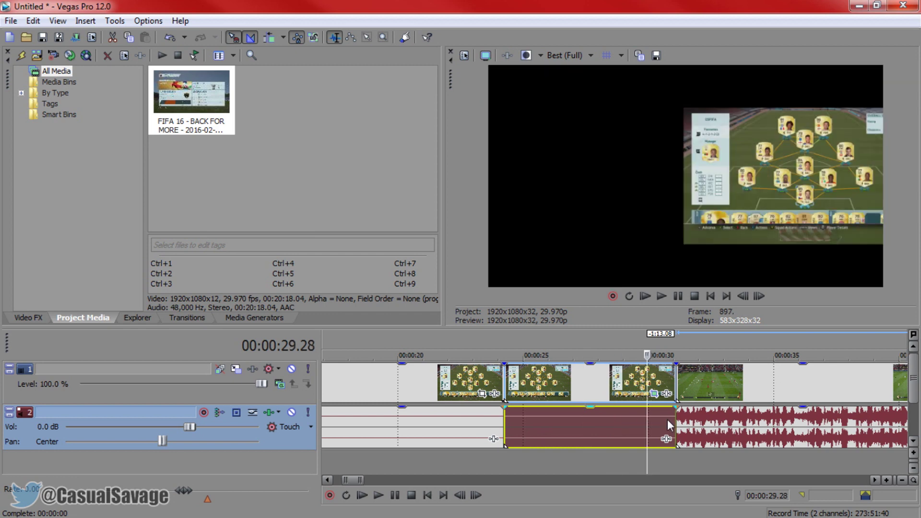
# Step: Step frame by frame to 29.21 where sliding begins and drop Whoosh Sound Effect.mp3 there on a new track
pyautogui.press('Left')
pyautogui.press('Left')
pyautogui.press('Left')
pyautogui.press('Left')
pyautogui.press('Left')
pyautogui.press('Left')
pyautogui.press('Left')
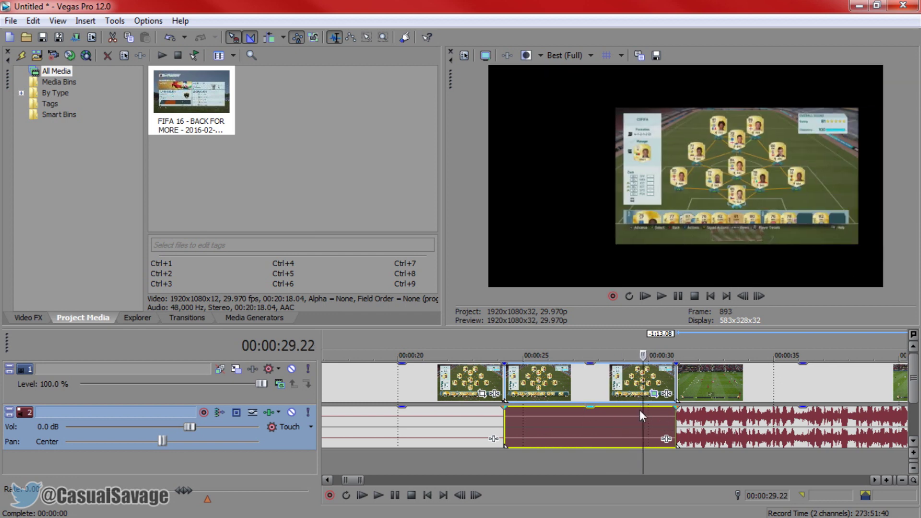
pyautogui.press('Left')
pyautogui.press('Right')
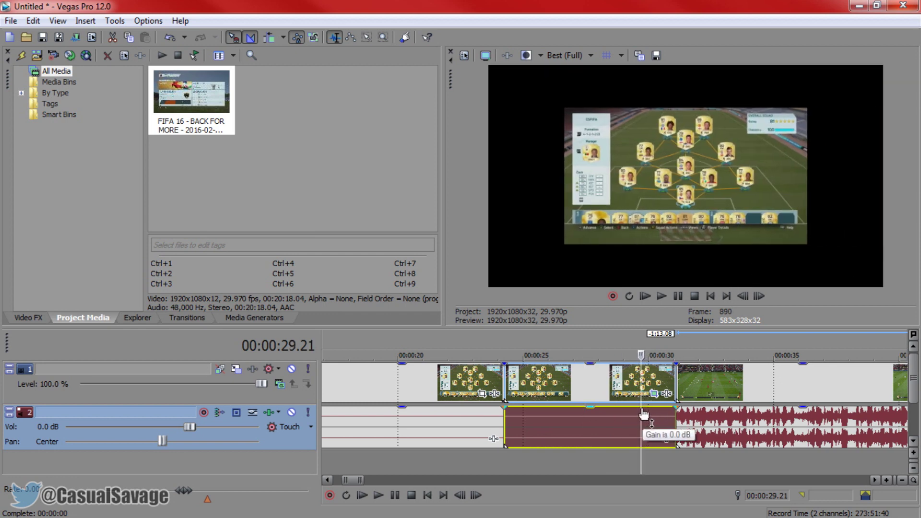
pyautogui.press('Right')
pyautogui.press('Left')
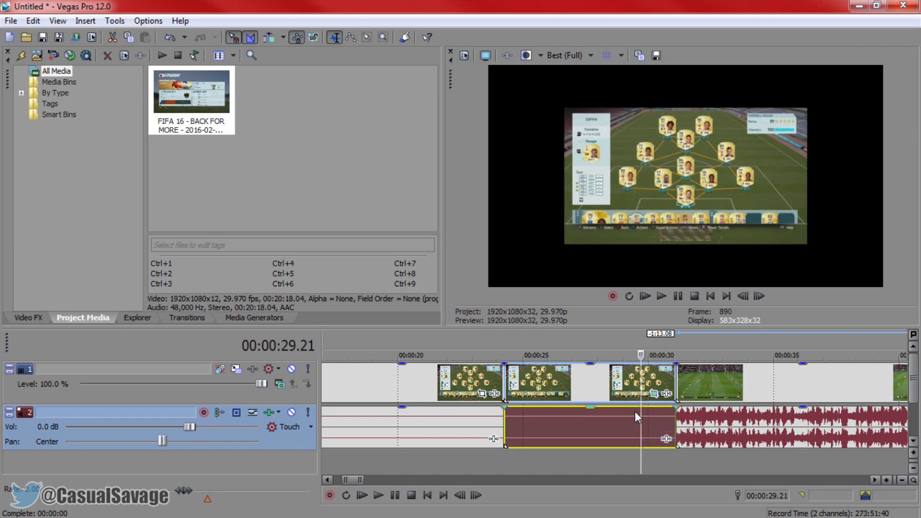
pyautogui.press('Right')
pyautogui.press('Left')
pyautogui.press('Right')
pyautogui.press('Left')
pyautogui.moveTo(653, 478); pyautogui.dragTo(644, 460)
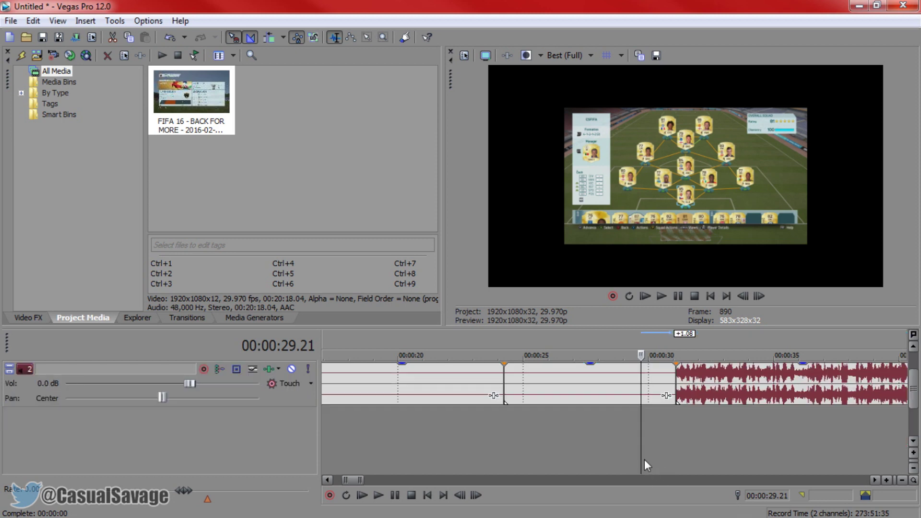
pyautogui.scroll(10, 648, 433)
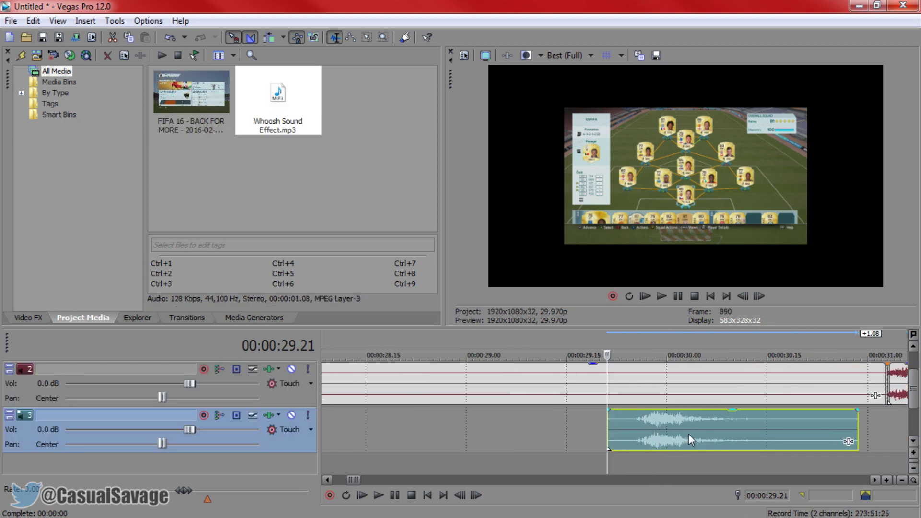
# Step: Play back the team-screen slide-out to hear how the whoosh lines up
pyautogui.click(537, 432)
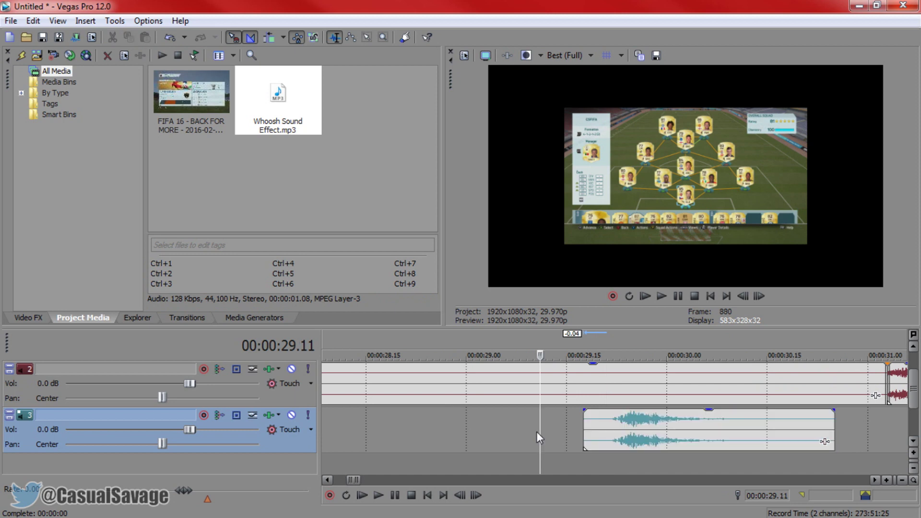
pyautogui.scroll(-5, 537, 431)
pyautogui.click(681, 298)
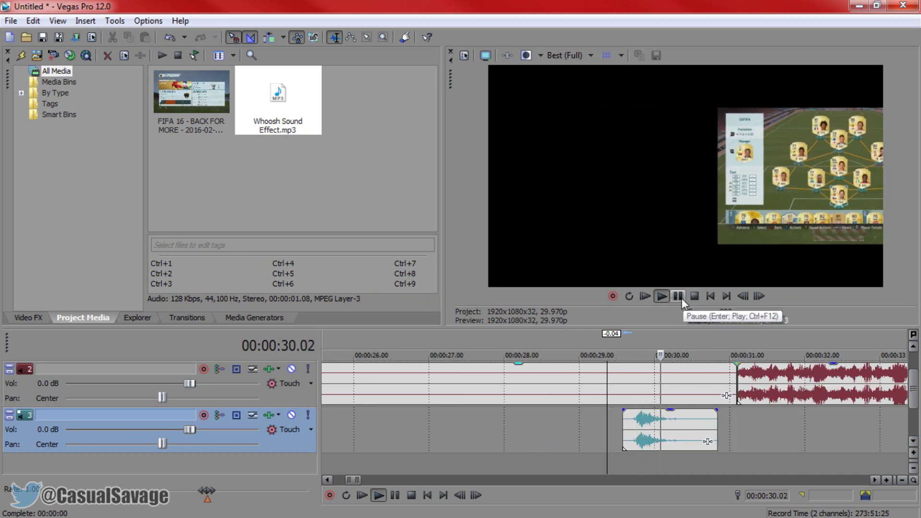
pyautogui.click(681, 298)
# Step: Nudge the track 3 whoosh about 0.04 later and replay to check the timing
pyautogui.click(626, 436)
pyautogui.scroll(9, 629, 435)
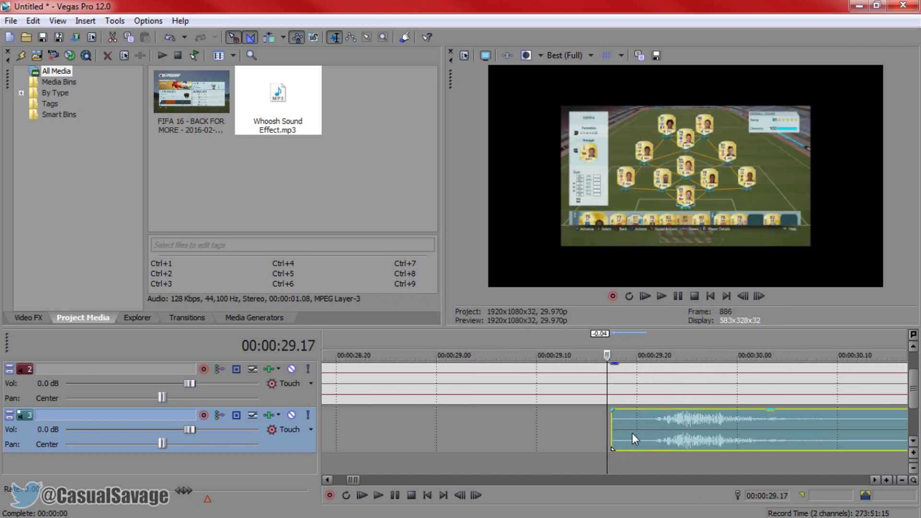
pyautogui.moveTo(639, 433); pyautogui.dragTo(710, 431)
pyautogui.scroll(-9, 689, 463)
pyautogui.press('space')
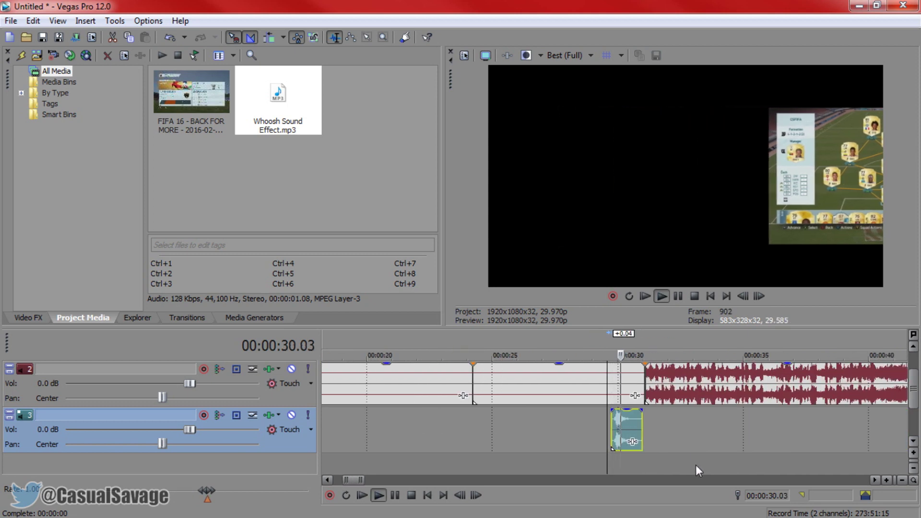
pyautogui.scroll(-3, 700, 458)
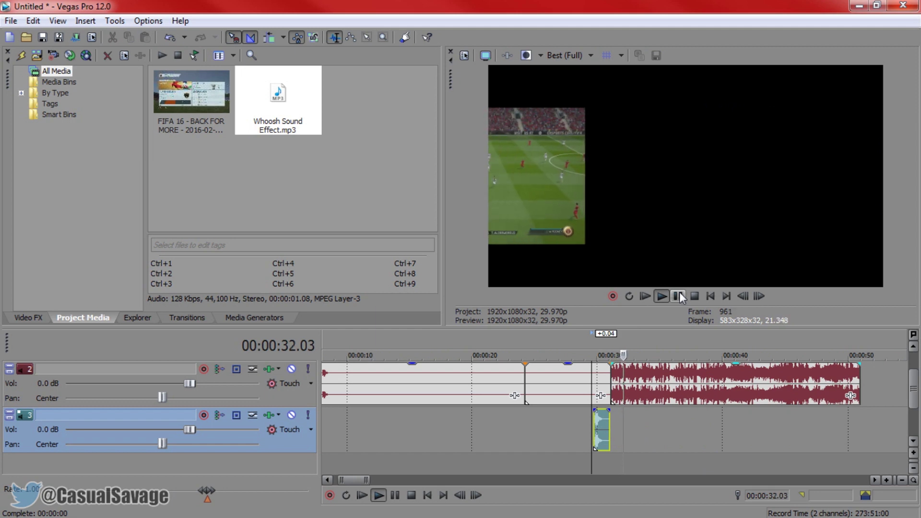
pyautogui.click(667, 384)
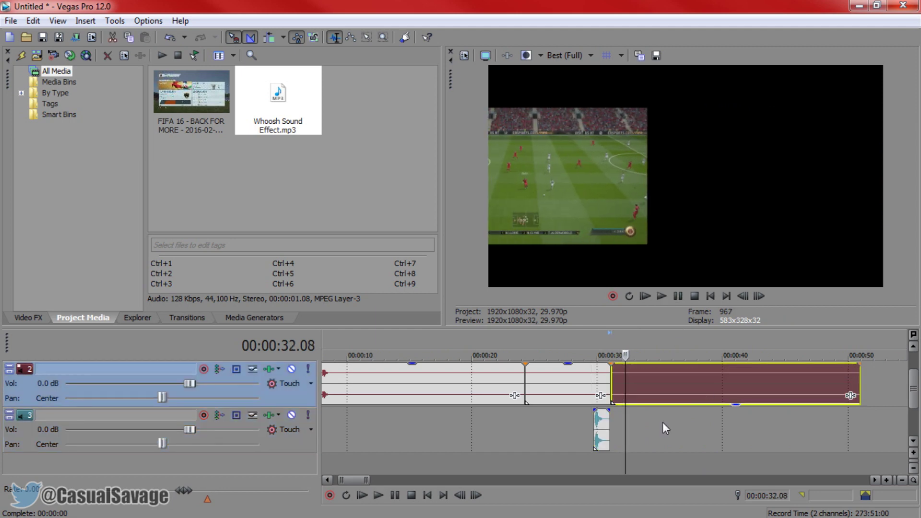
# Step: Paste a copy of the whoosh on track 3 at 31.08, where gameplay begins
pyautogui.scroll(3, 627, 423)
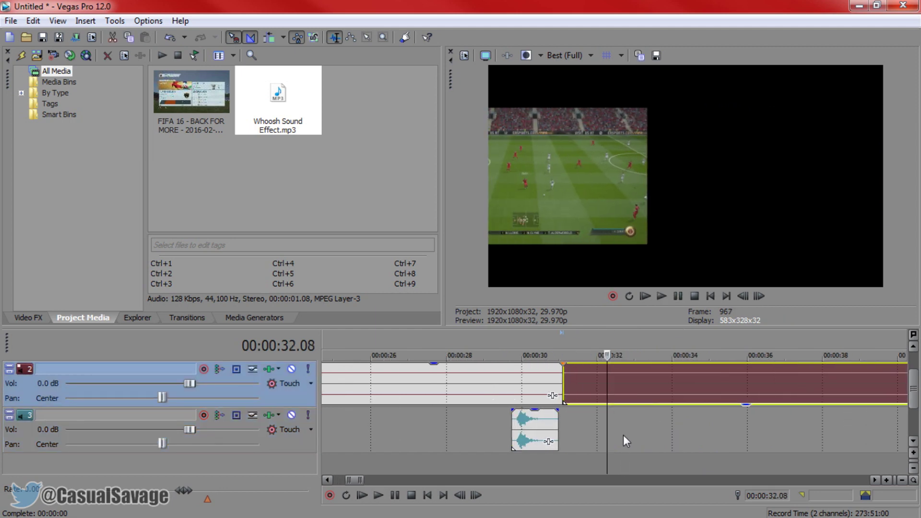
pyautogui.click(516, 437)
pyautogui.click(569, 426)
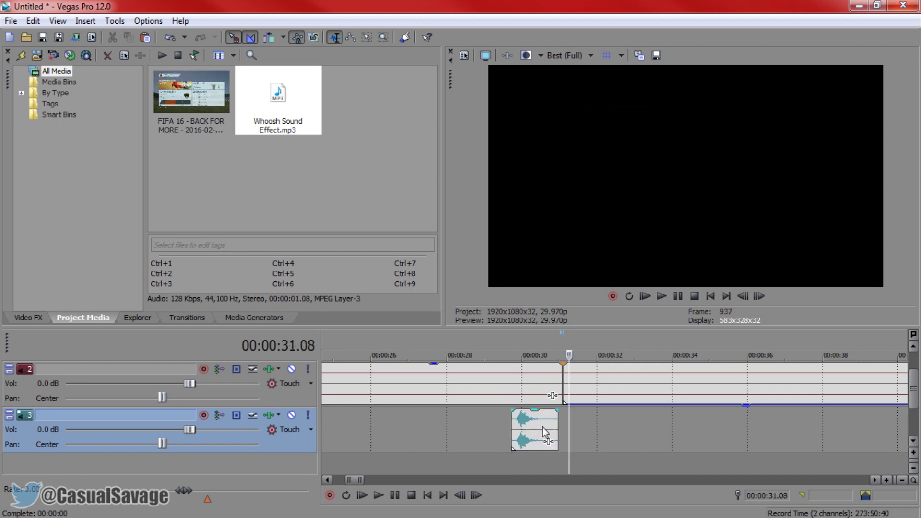
pyautogui.hotkey('ctrl', 'v')
pyautogui.click(574, 383)
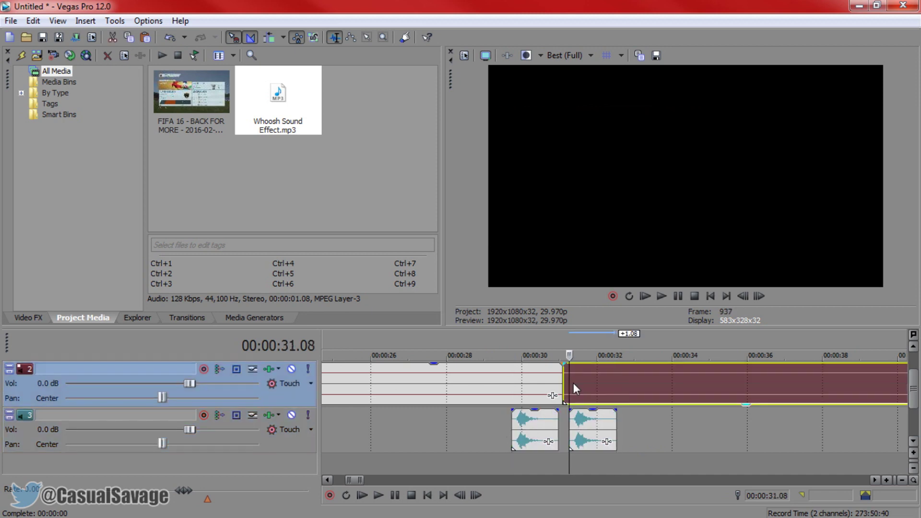
# Step: Shift the second whoosh slightly later and preview the slide-in with it
pyautogui.scroll(4, 620, 390)
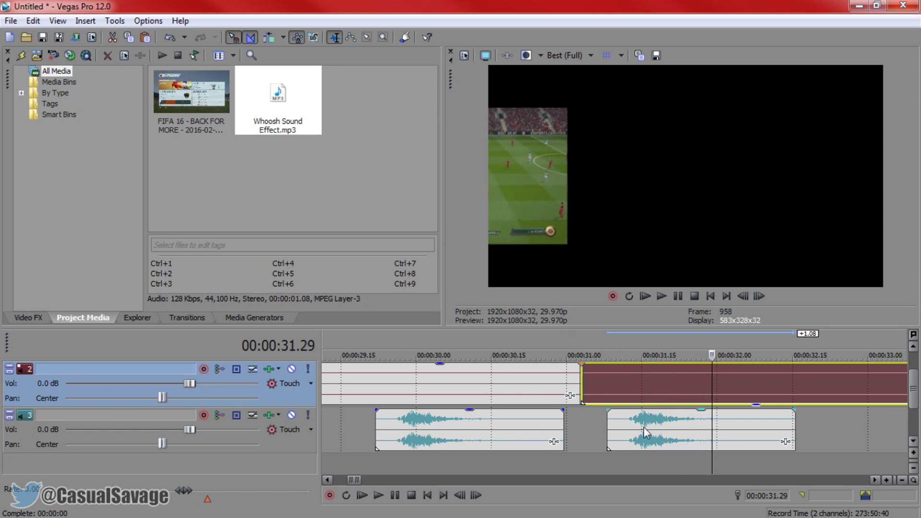
pyautogui.moveTo(648, 428); pyautogui.dragTo(727, 430)
pyautogui.click(591, 431)
pyautogui.scroll(-4, 591, 431)
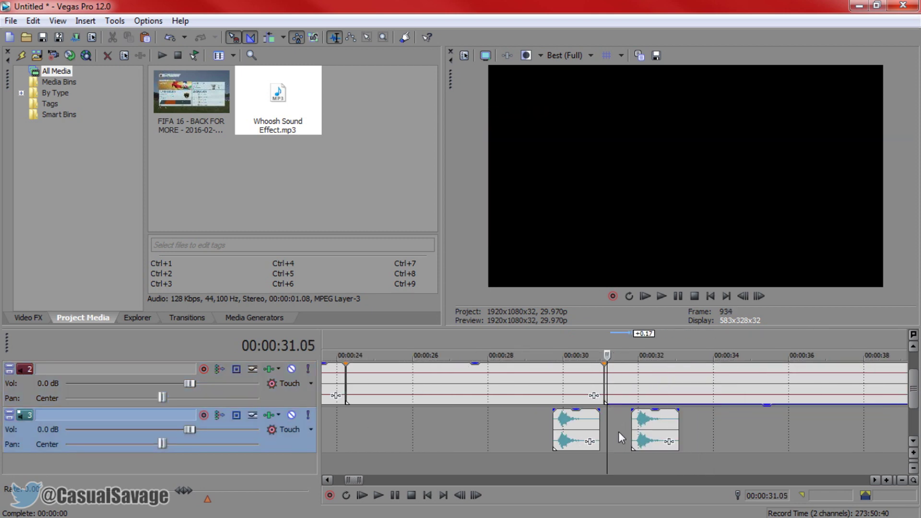
pyautogui.press('space')
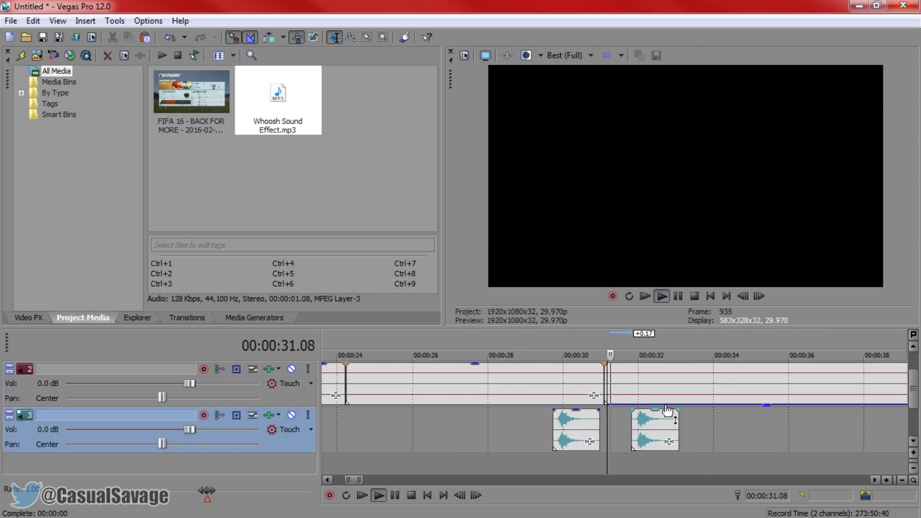
pyautogui.click(678, 296)
# Step: Zoom out the timeline, bring video track 1 into view, and show the Transitions list
pyautogui.scroll(-3, 681, 448)
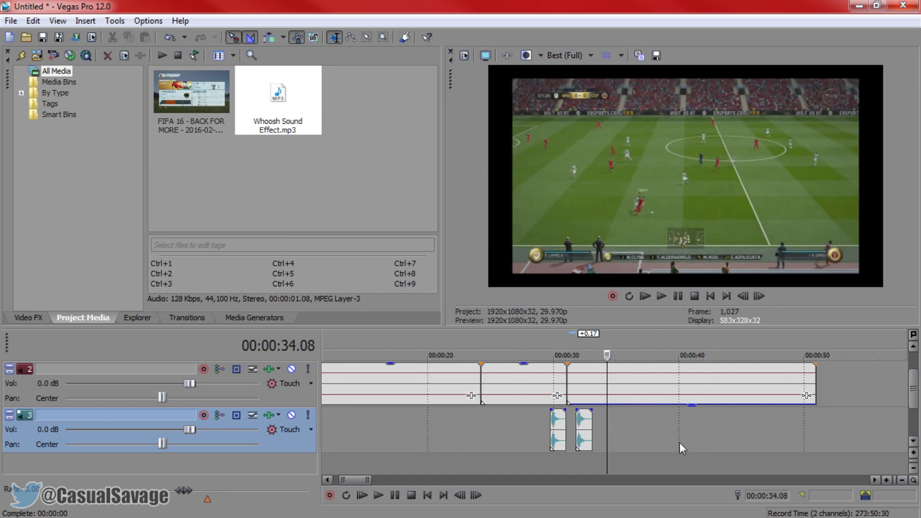
pyautogui.scroll(-4, 638, 438)
pyautogui.moveTo(917, 395); pyautogui.dragTo(917, 366)
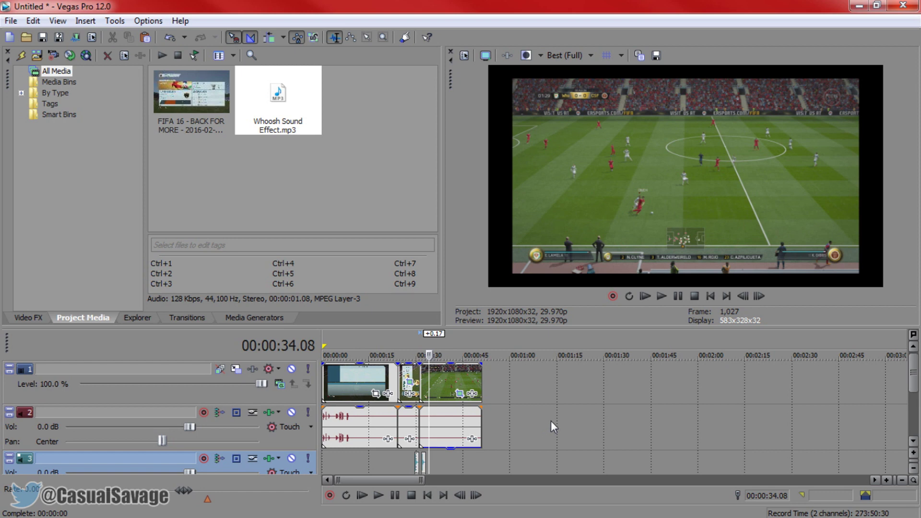
pyautogui.click(188, 318)
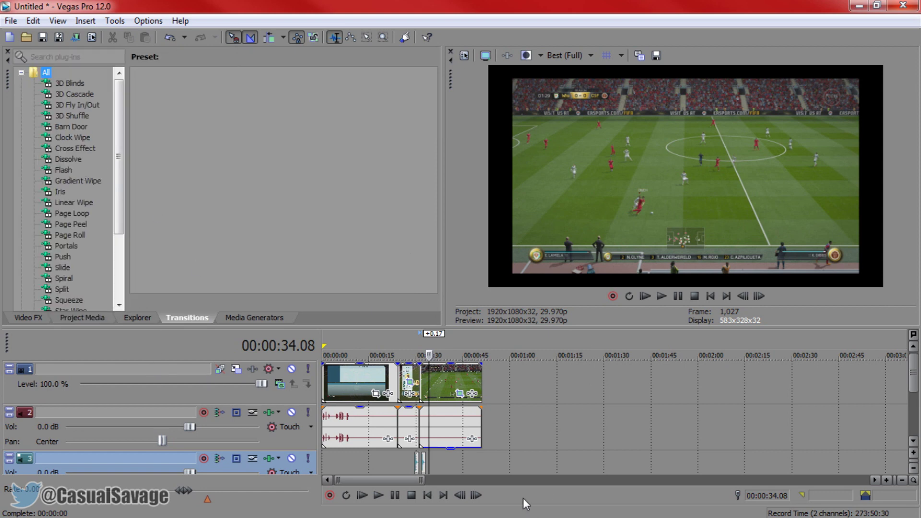